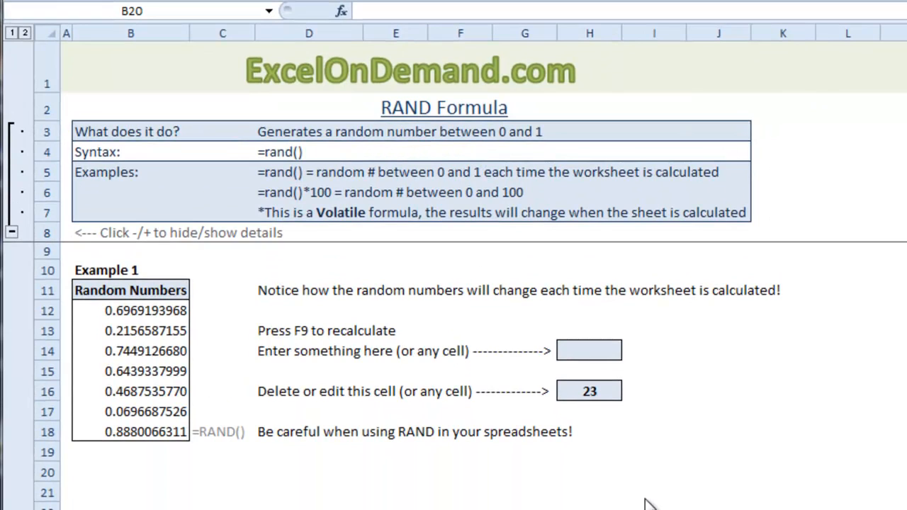
- Check the RAND formulas in the Random Numbers column, going down from cell B12
{"action": "left_click", "coordinate": [156, 310]}
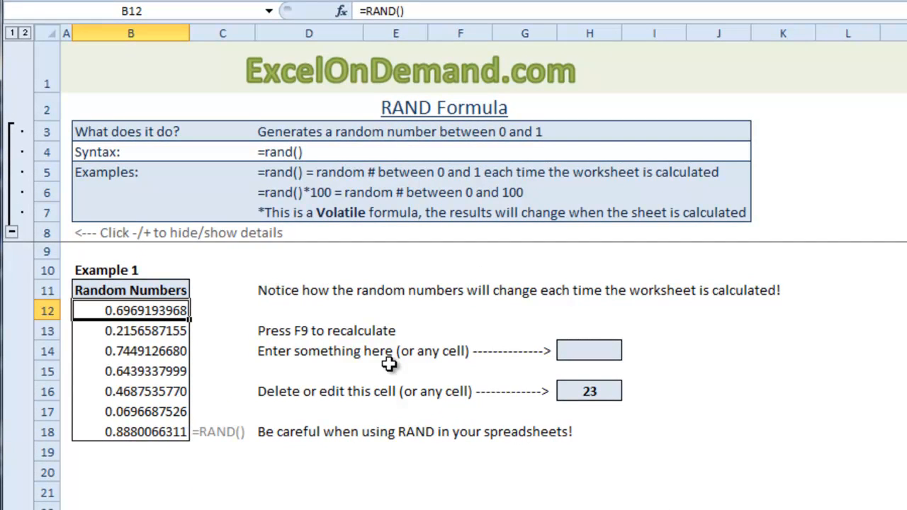
{"action": "key", "text": "Down"}
{"action": "key", "text": "Down"}
{"action": "key", "text": "Down"}
{"action": "key", "text": "Down"}
{"action": "key", "text": "Down"}
{"action": "key", "text": "Down"}
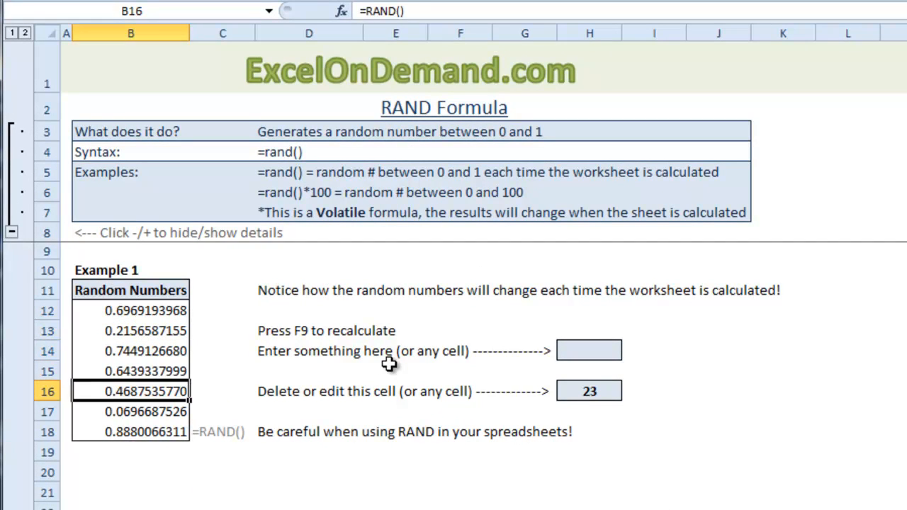
{"action": "key", "text": "Down"}
{"action": "key", "text": "Down"}
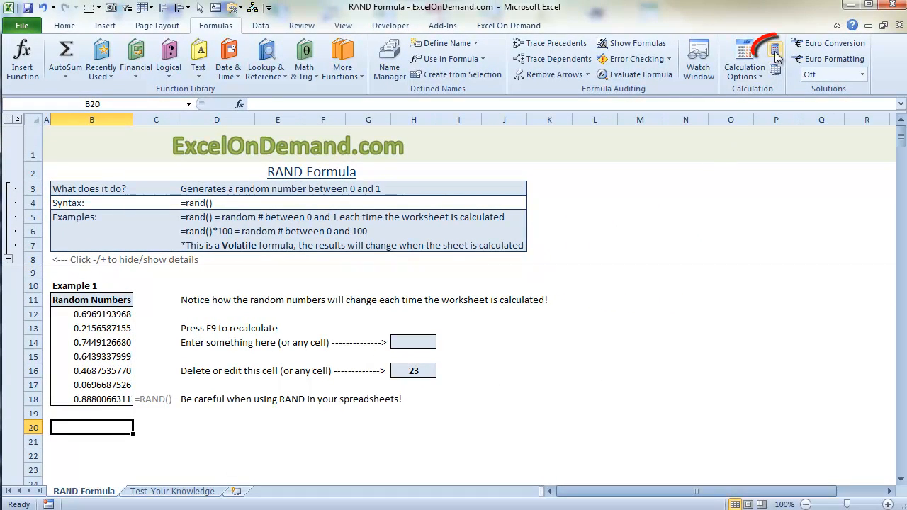
- Recalculate the worksheet repeatedly to refresh the random numbers in B12:B18
{"action": "left_click", "coordinate": [775, 51]}
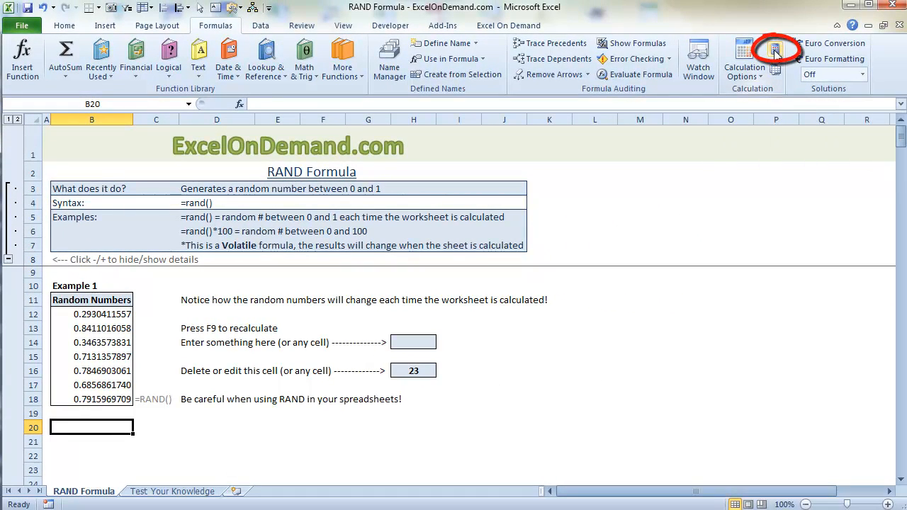
{"action": "left_click", "coordinate": [775, 51]}
{"action": "left_click", "coordinate": [775, 51]}
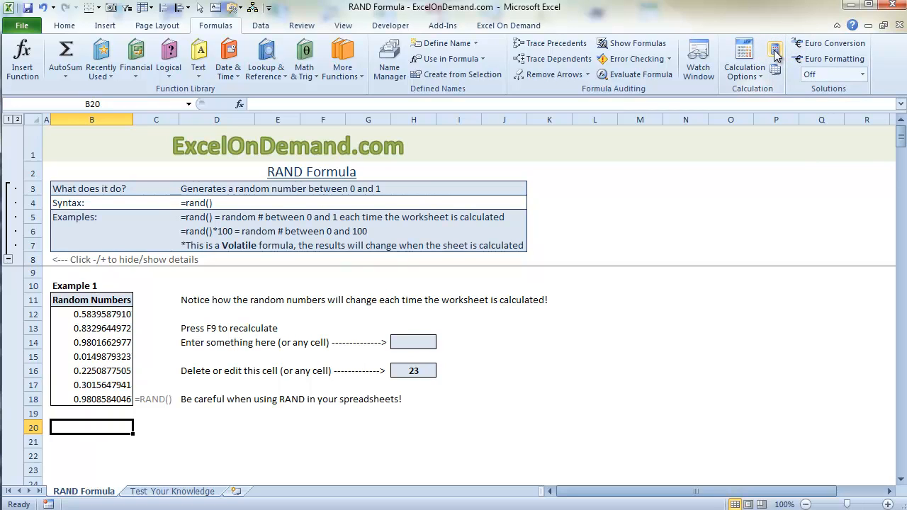
{"action": "left_click", "coordinate": [775, 51]}
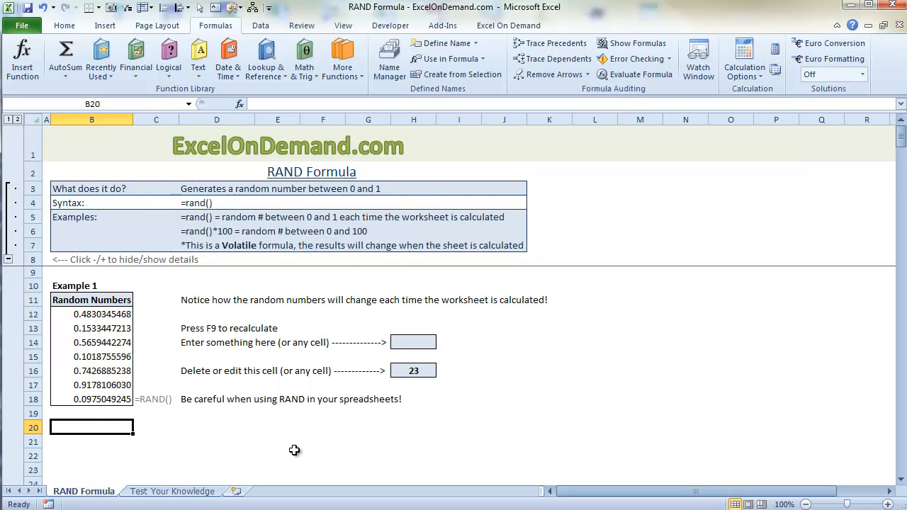
{"action": "key", "text": "F9"}
{"action": "key", "text": "F9"}
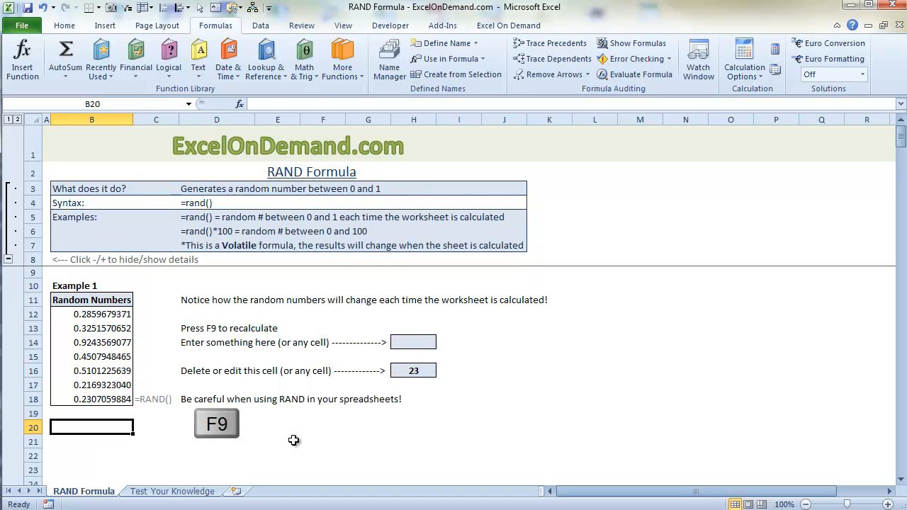
{"action": "key", "text": "F9"}
{"action": "key", "text": "F9"}
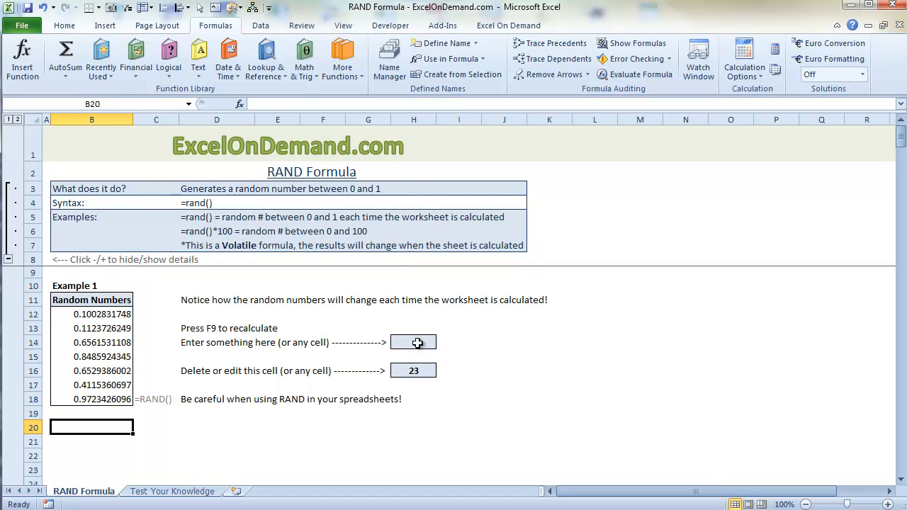
- Enter 89 in cell H14, the box for entering something to trigger a recalculation
{"action": "left_click", "coordinate": [418, 343]}
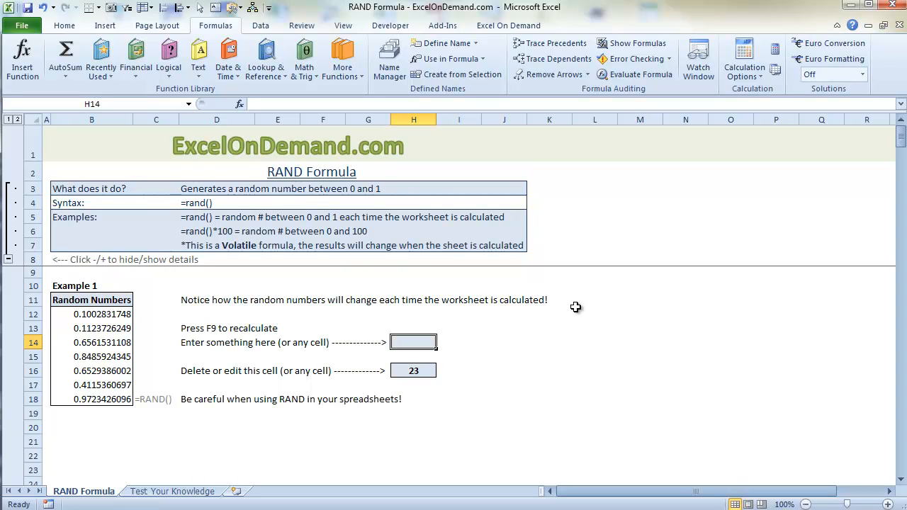
{"action": "type", "text": "89"}
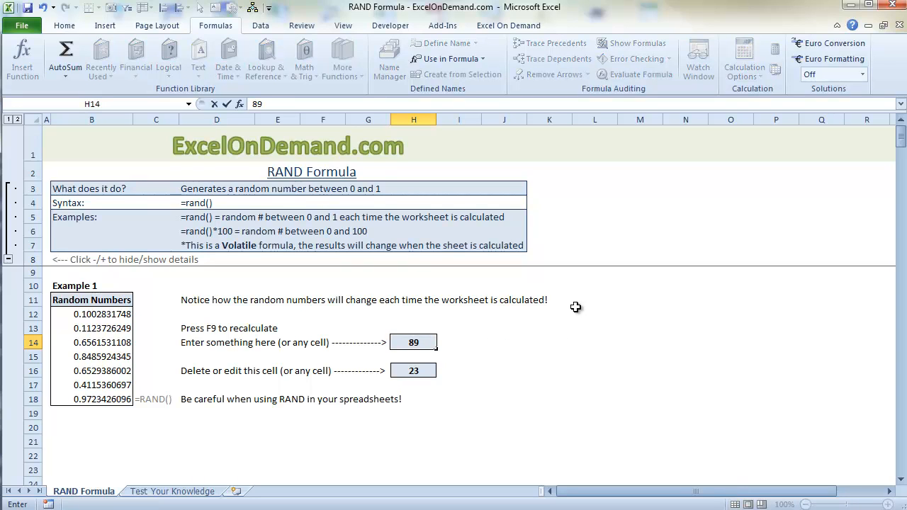
{"action": "key", "text": "Return"}
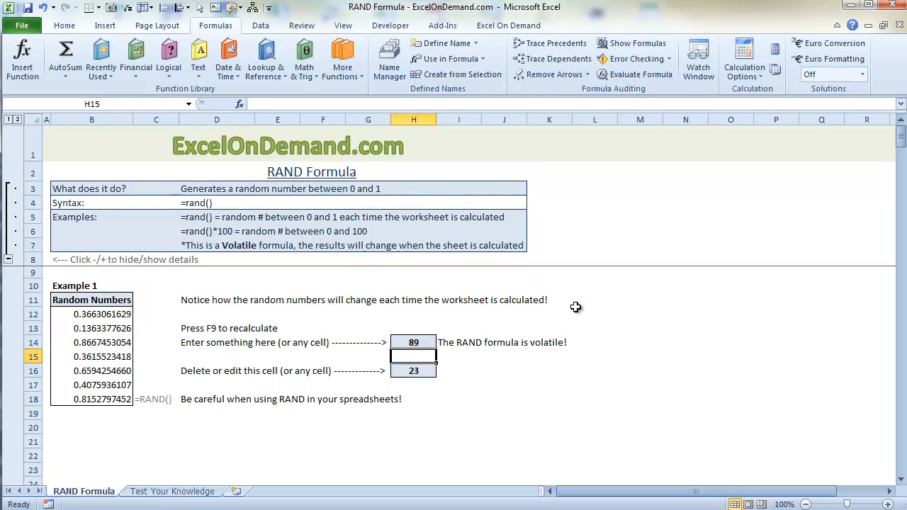
- Clear the contents of cell H16 and recalculate the worksheet
{"action": "key", "text": "Down"}
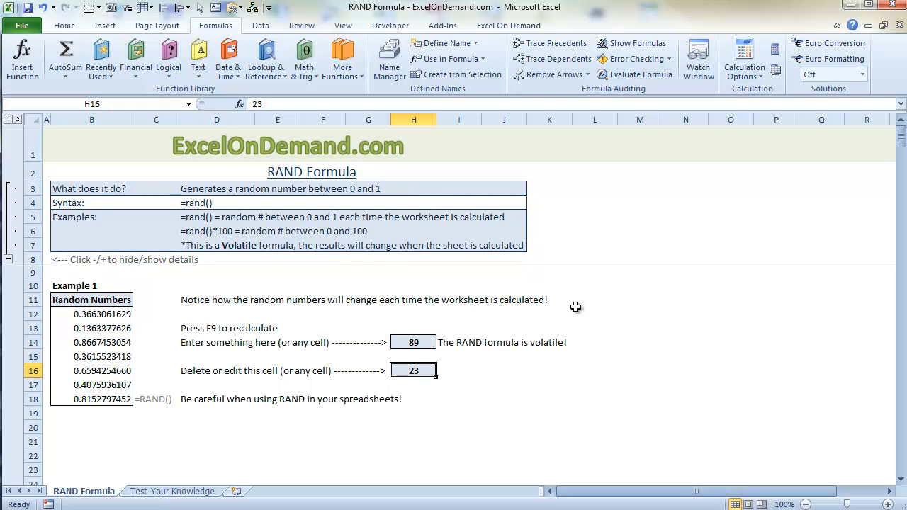
{"action": "key", "text": "Delete"}
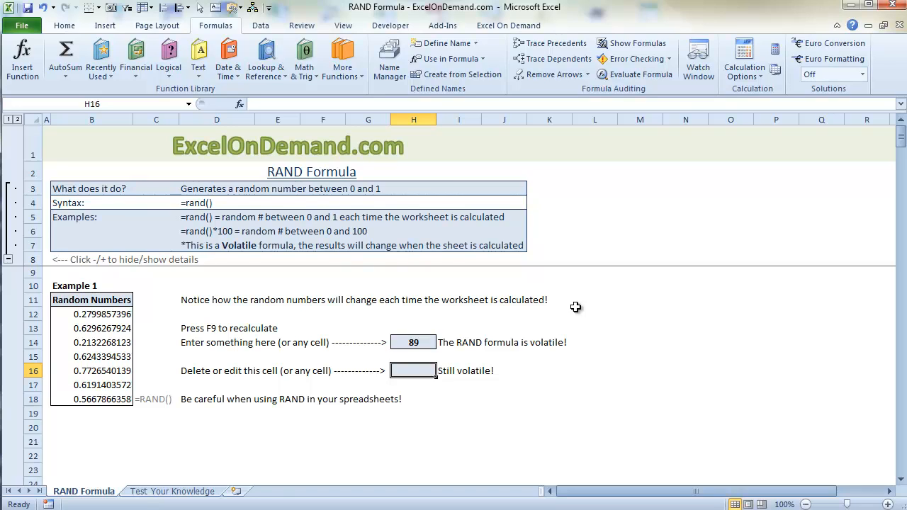
{"action": "key", "text": "F9"}
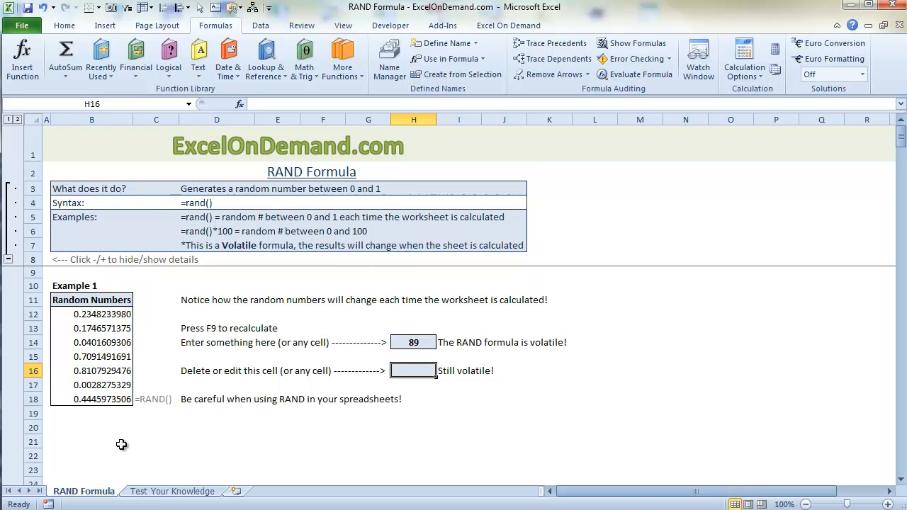
- Enter 100 in cell C20 and the formula =rand()*C20 in cell B20
{"action": "left_click", "coordinate": [157, 428]}
{"action": "type", "text": "100"}
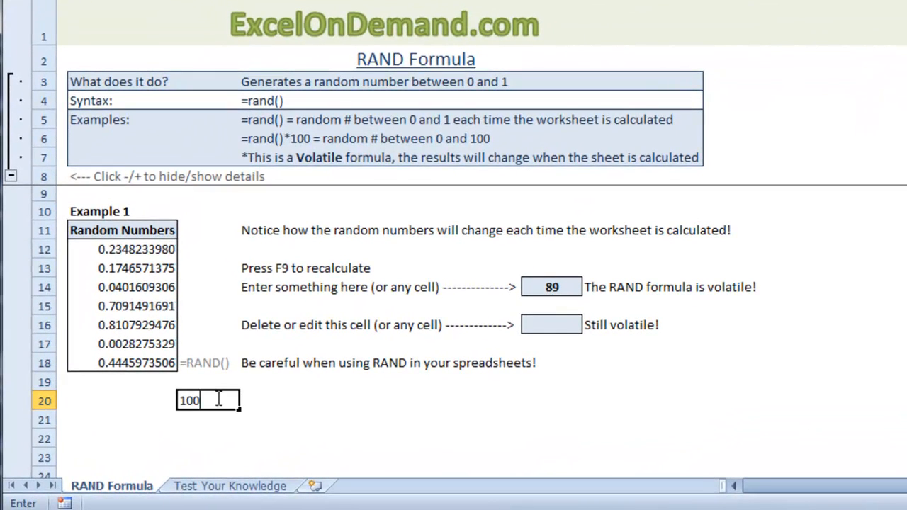
{"action": "key", "text": "Left"}
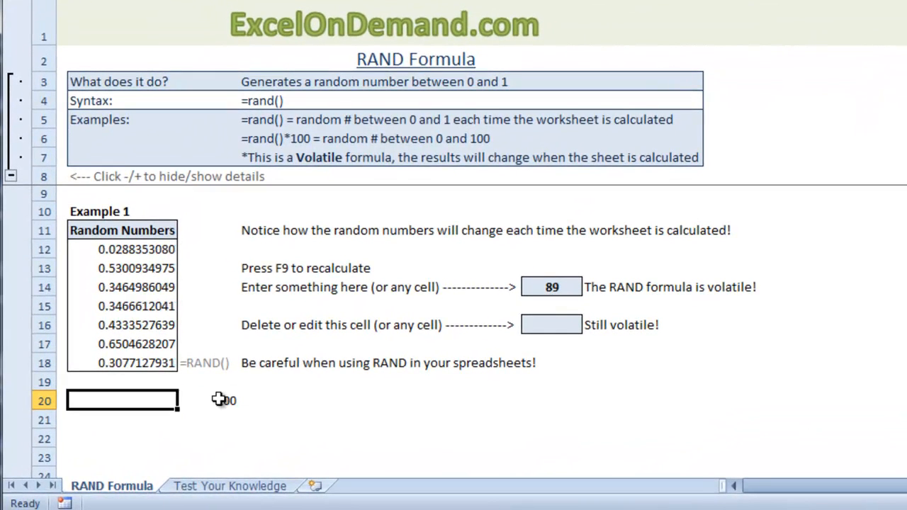
{"action": "type", "text": "=ra"}
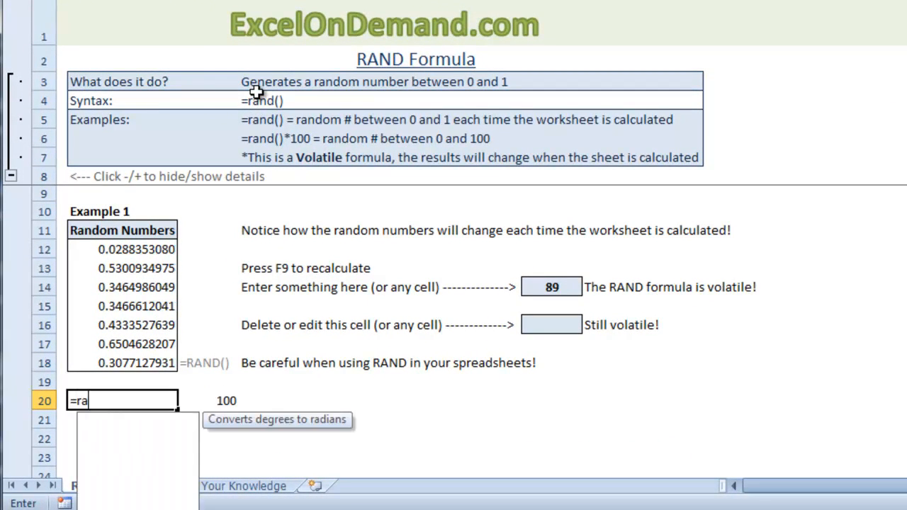
{"action": "type", "text": "nd()"}
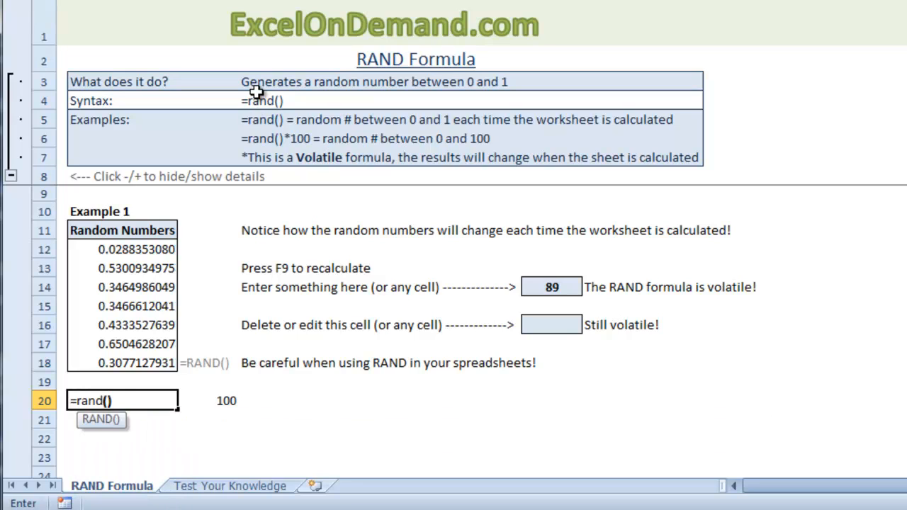
{"action": "type", "text": "*"}
{"action": "key", "text": "Right"}
{"action": "key", "text": "Return"}
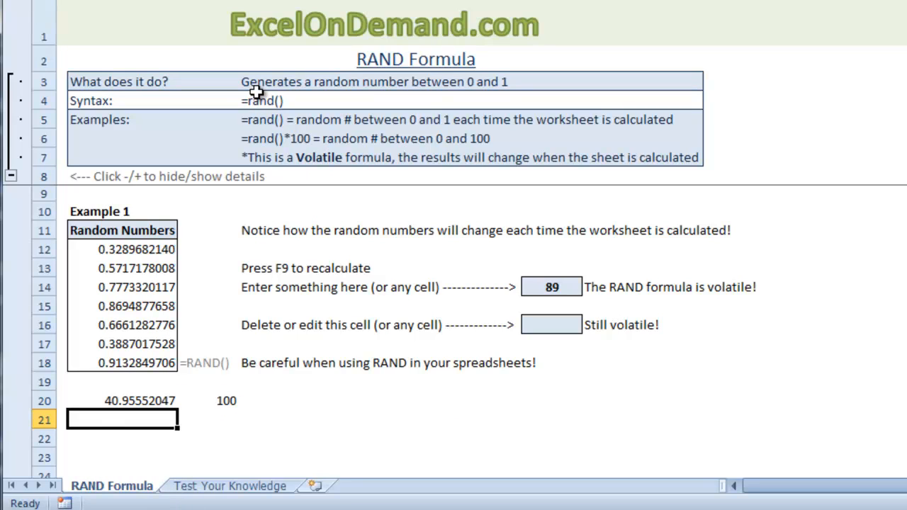
- Recalculate the sheet several times to generate new random decimals in cell B20
{"action": "key", "text": "F9"}
{"action": "key", "text": "F9"}
{"action": "key", "text": "F9"}
{"action": "key", "text": "F9"}
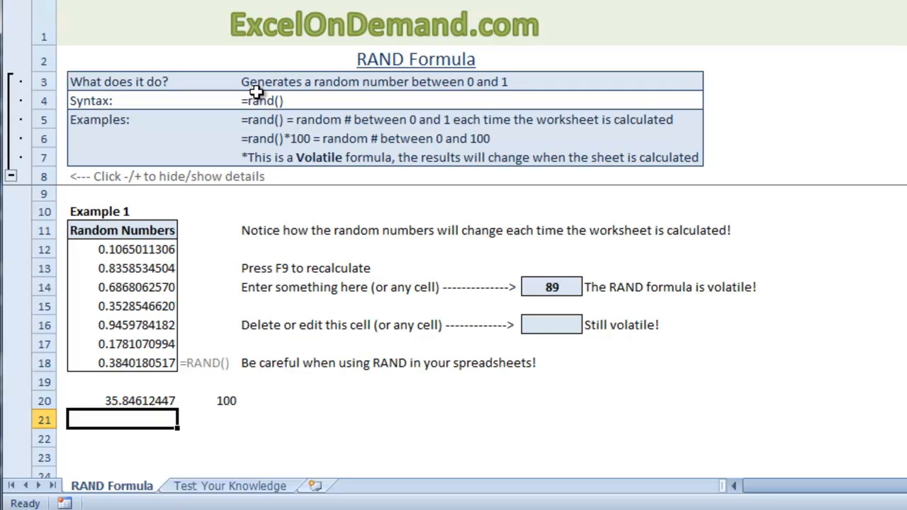
- Wrap the formula in cell B20 in INT so it reads =int(RAND()*C20)
{"action": "key", "text": "Up"}
{"action": "key", "text": "F2"}
{"action": "key", "text": "Home"}
{"action": "key", "text": "Right"}
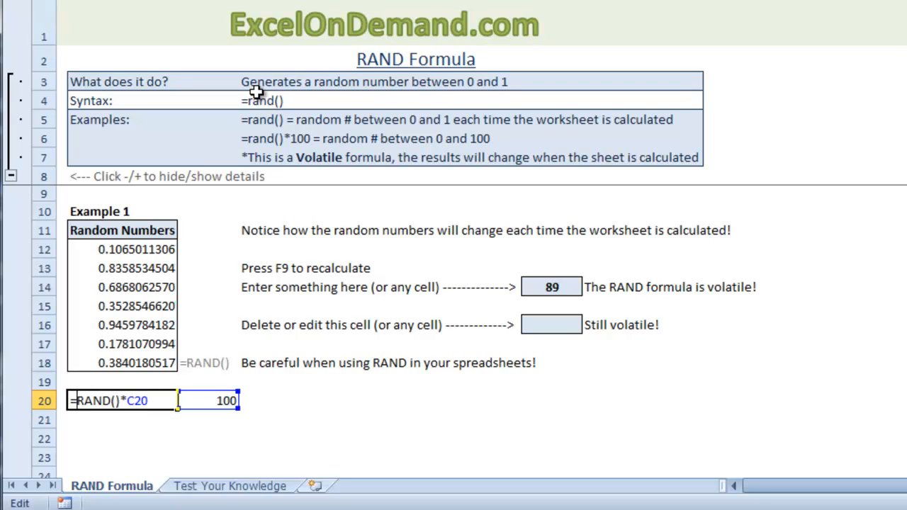
{"action": "type", "text": "int("}
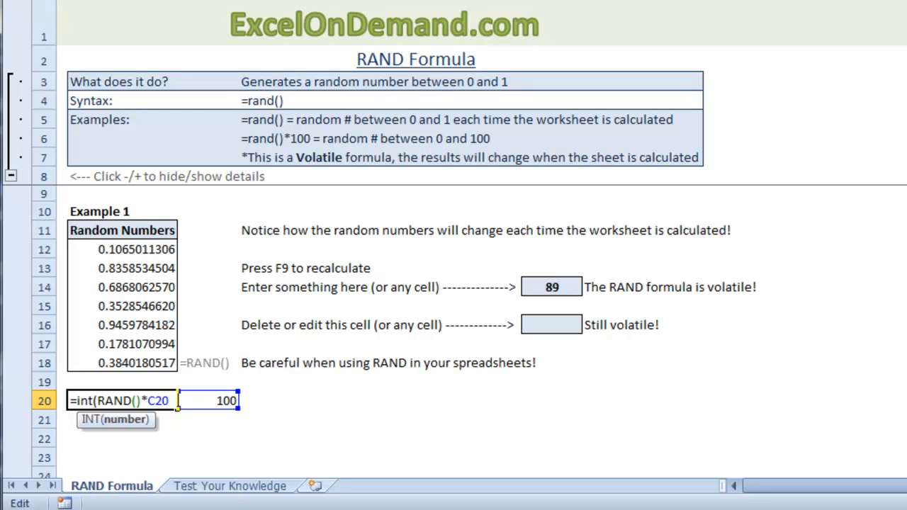
{"action": "type", "text": ")"}
{"action": "key", "text": "Return"}
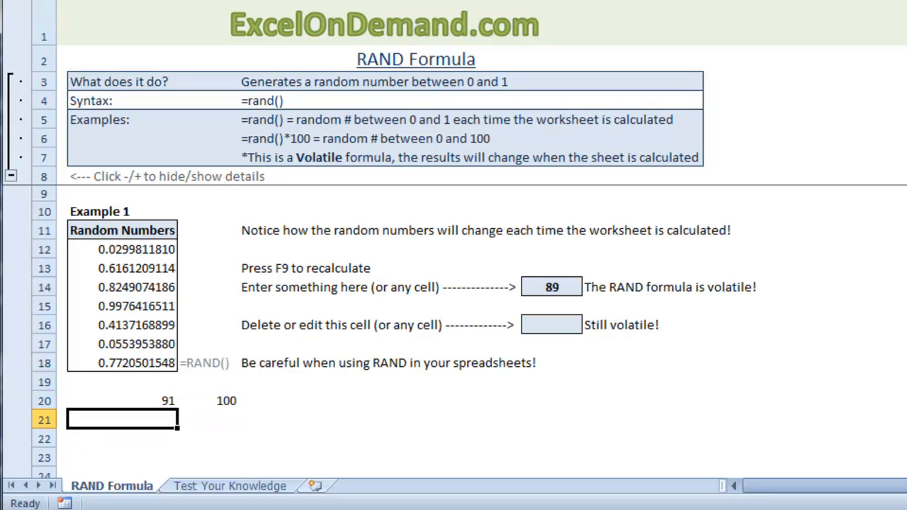
- Recalculate the sheet several times to generate new random whole numbers in cell B20
{"action": "key", "text": "F9"}
{"action": "key", "text": "F9"}
{"action": "key", "text": "F9"}
{"action": "key", "text": "F9"}
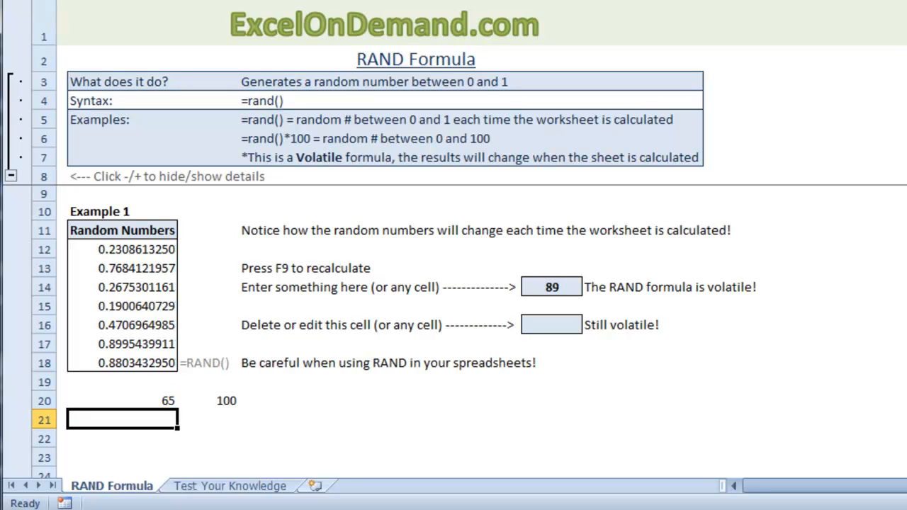
{"action": "key", "text": "F9"}
{"action": "key", "text": "F9"}
{"action": "key", "text": "F9"}
{"action": "key", "text": "F9"}
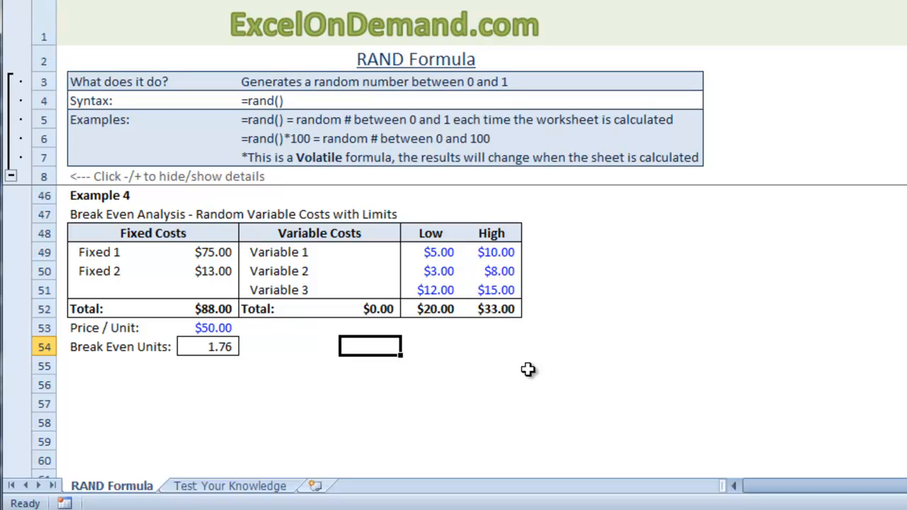
- Enter =rand()*(G49-F49)+F49 as the Variable 1 cost in cell E49 of the Example 4 break-even table
{"action": "key", "text": "Up"}
{"action": "key", "text": "Up"}
{"action": "key", "text": "Up"}
{"action": "key", "text": "Up"}
{"action": "key", "text": "Up"}
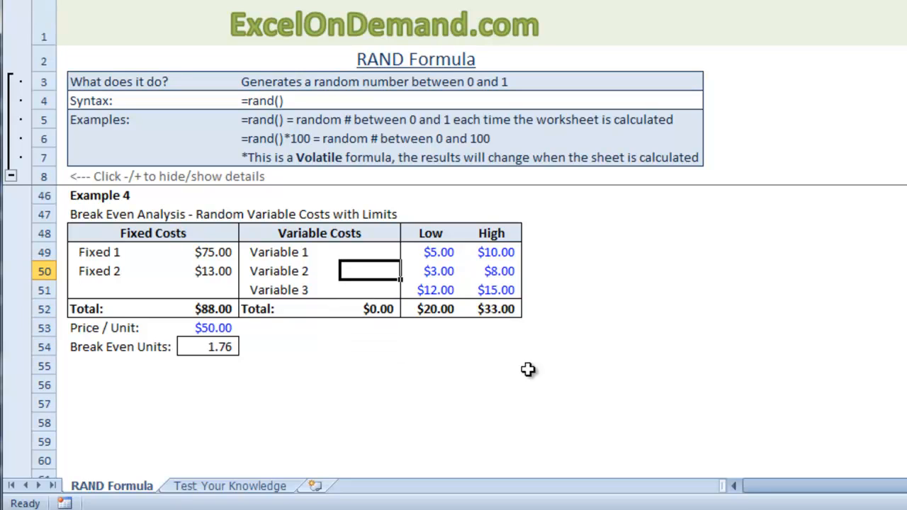
{"action": "type", "text": "="}
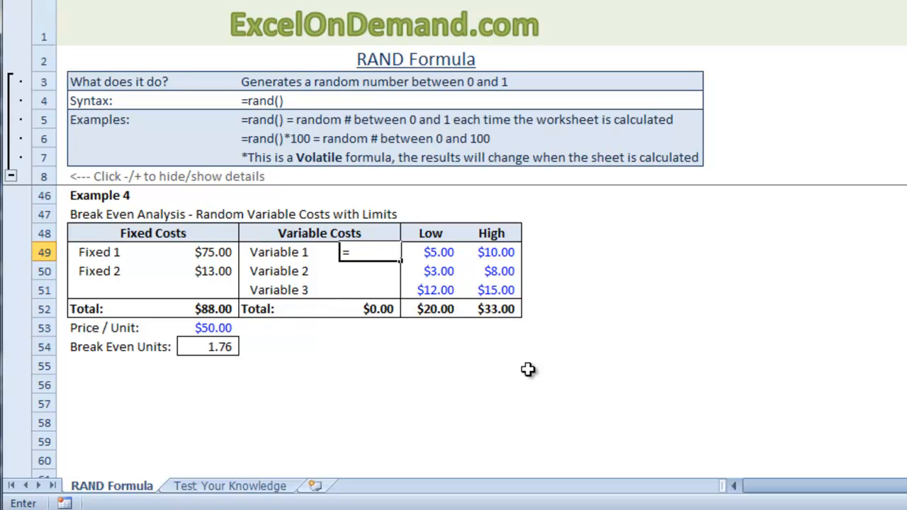
{"action": "type", "text": "rand()*("}
{"action": "key", "text": "Right"}
{"action": "key", "text": "Right"}
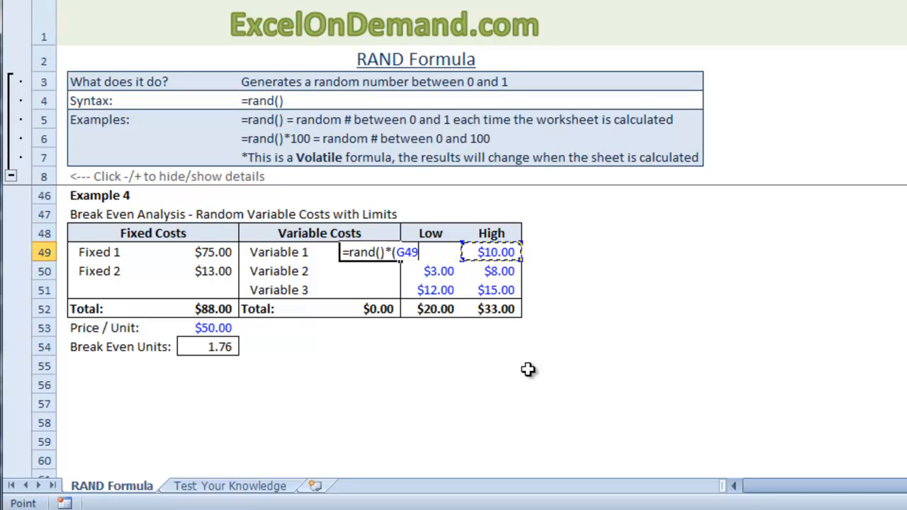
{"action": "type", "text": "-"}
{"action": "key", "text": "Right"}
{"action": "type", "text": ")"}
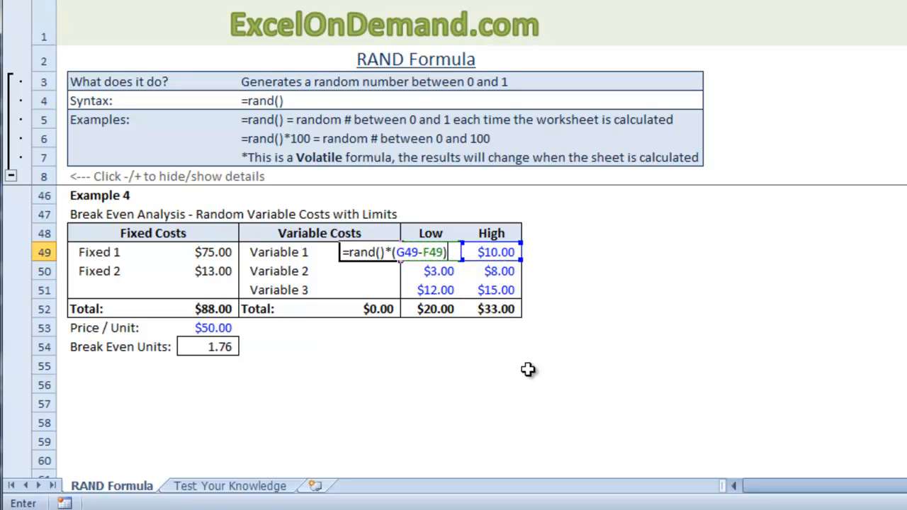
{"action": "type", "text": "+"}
{"action": "key", "text": "Right"}
{"action": "key", "text": "Return"}
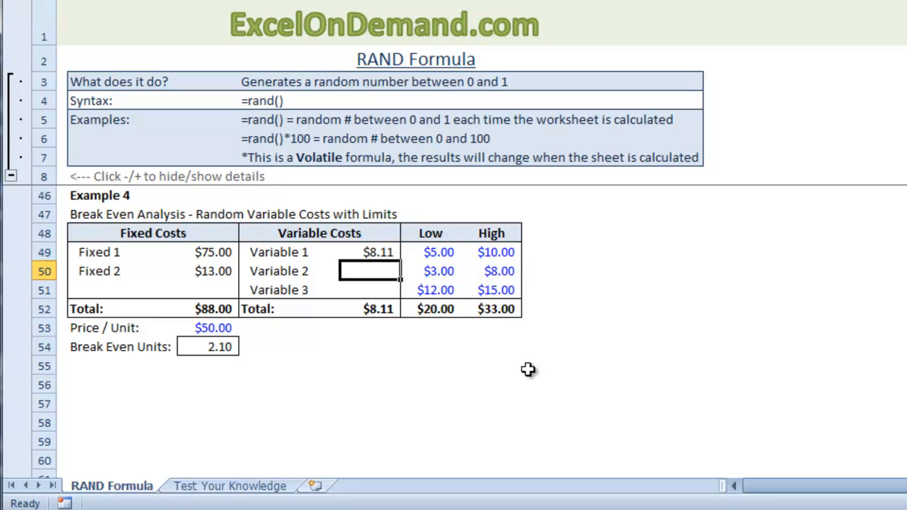
- Recalculate the sheet repeatedly to test the random Variable 1 cost against its low and high limits
{"action": "key", "text": "F9"}
{"action": "key", "text": "F9"}
{"action": "key", "text": "F9"}
{"action": "key", "text": "F9"}
{"action": "key", "text": "F9"}
{"action": "key", "text": "F9"}
{"action": "key", "text": "F9"}
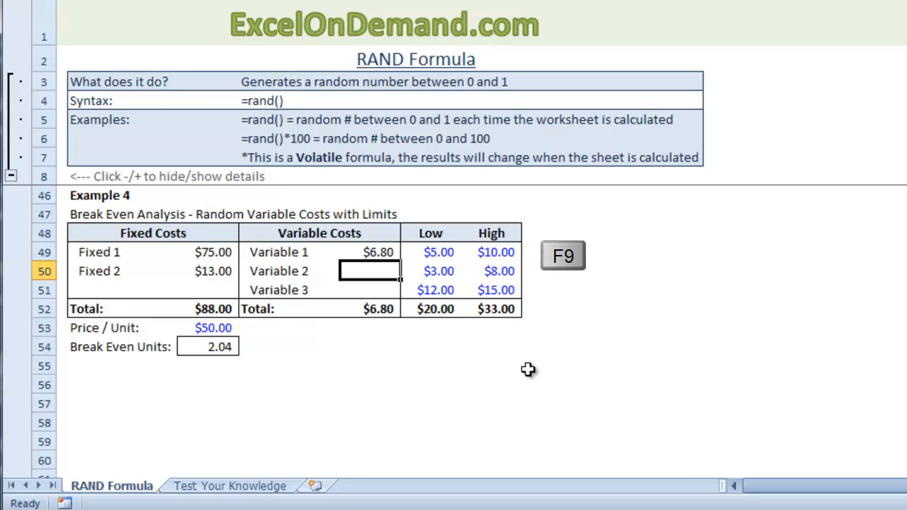
{"action": "key", "text": "F9"}
{"action": "key", "text": "F9"}
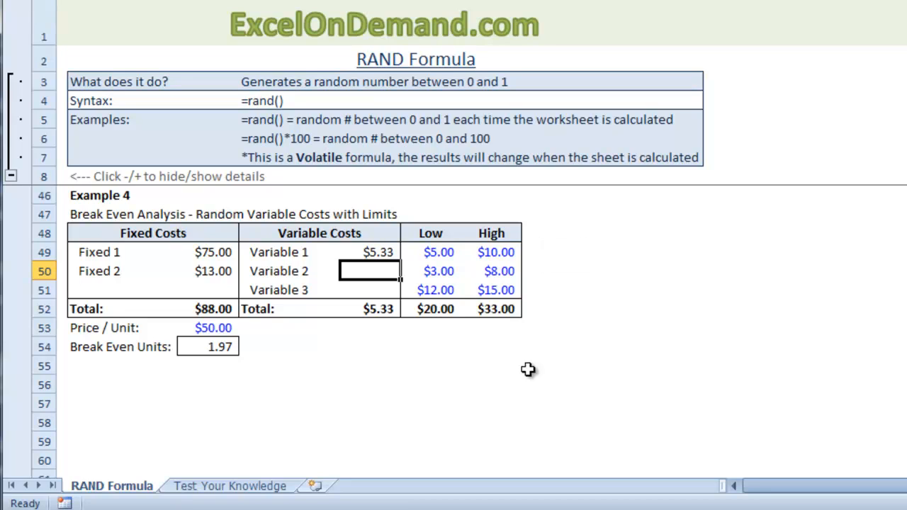
{"action": "key", "text": "F9"}
{"action": "key", "text": "F9"}
{"action": "key", "text": "F9"}
{"action": "key", "text": "F9"}
{"action": "key", "text": "F9"}
- Fill the Variable 1 cost formula into the Variable 2 and Variable 3 cells, covering E49:E51
{"action": "key", "text": "Up"}
{"action": "key", "text": "shift+Down"}
{"action": "key", "text": "shift+Down"}
{"action": "key", "text": "F2"}
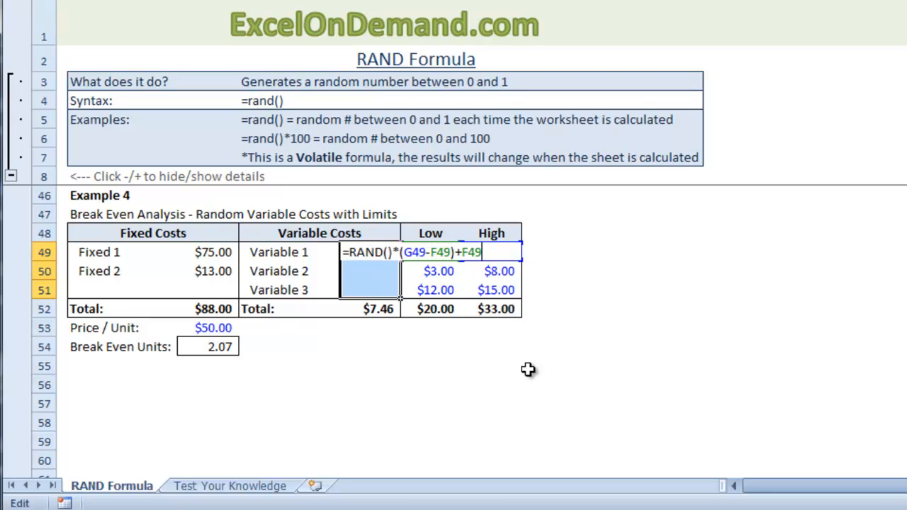
{"action": "key", "text": "ctrl+Return"}
{"action": "key", "text": "Down"}
{"action": "key", "text": "Down"}
{"action": "key", "text": "Down"}
{"action": "key", "text": "Down"}
{"action": "key", "text": "Down"}
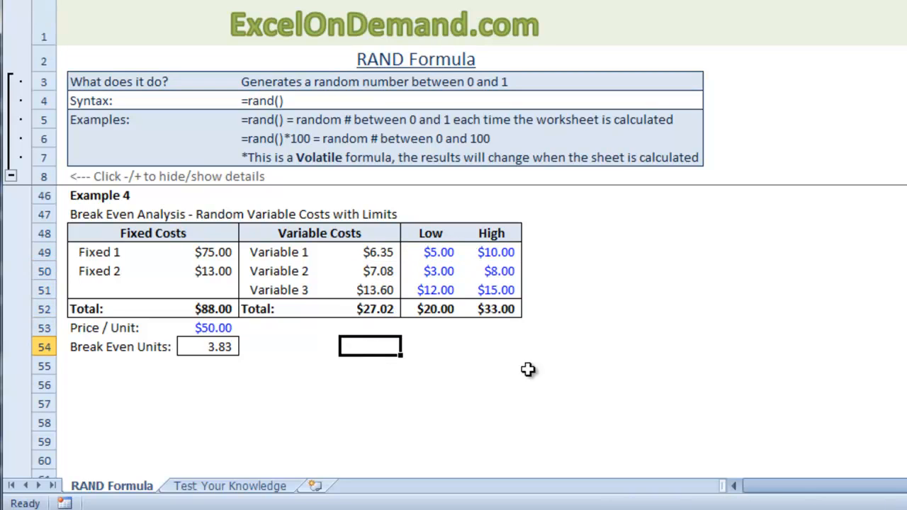
- Recalculate the sheet several times to refresh all three variable costs and the break-even units
{"action": "key", "text": "F9"}
{"action": "key", "text": "F9"}
{"action": "key", "text": "F9"}
{"action": "key", "text": "F9"}
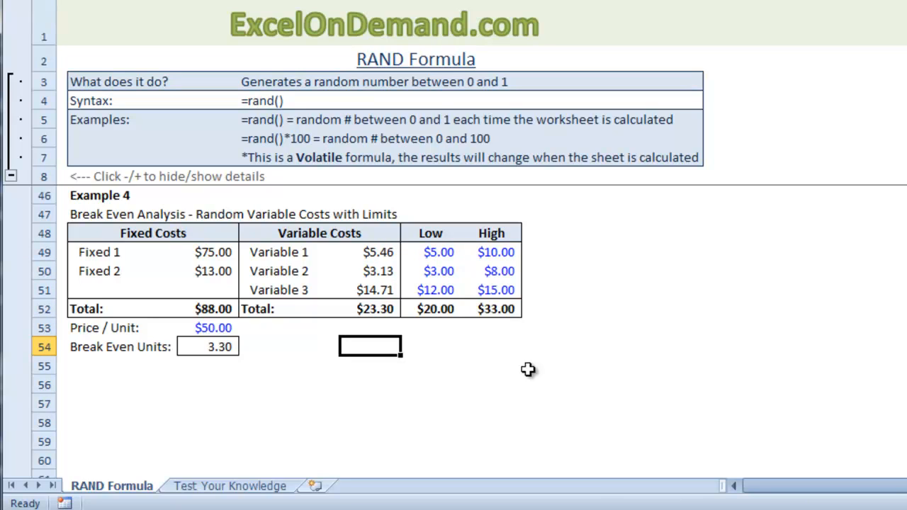
- Set the low limit of Variable 2 to $7.00 in the Example 4 break-even table
{"action": "left_click", "coordinate": [444, 277]}
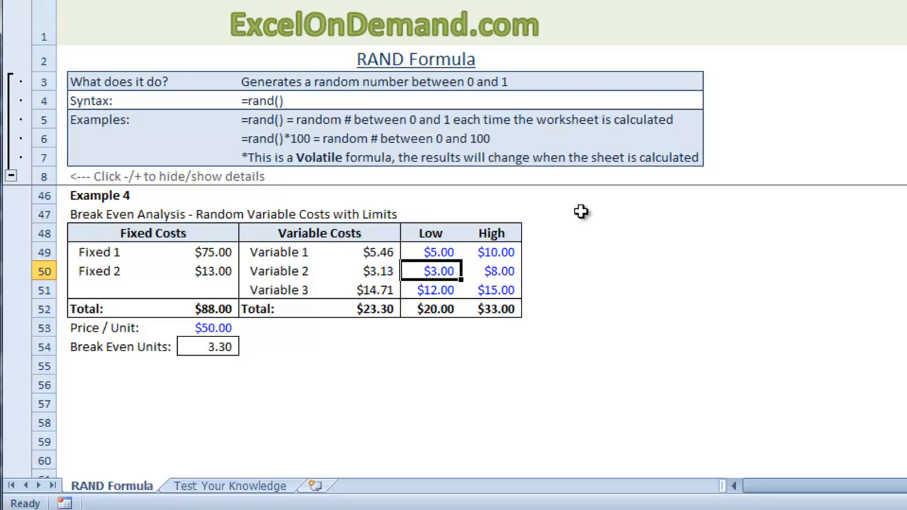
{"action": "type", "text": "7"}
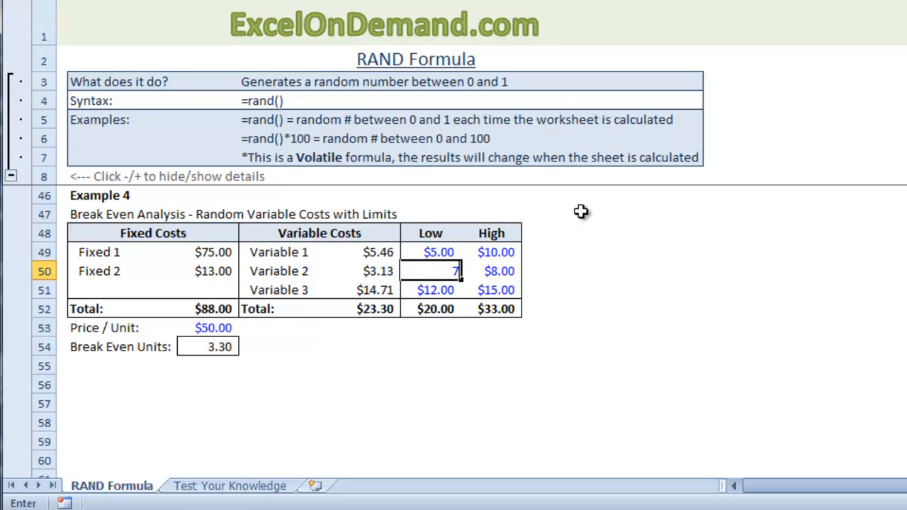
{"action": "key", "text": "Return"}
- Recalculate the sheet repeatedly to test the Variable 2 cost against its new low limit and refresh the break-even units
{"action": "key", "text": "F9"}
{"action": "key", "text": "F9"}
{"action": "key", "text": "F9"}
{"action": "key", "text": "F9"}
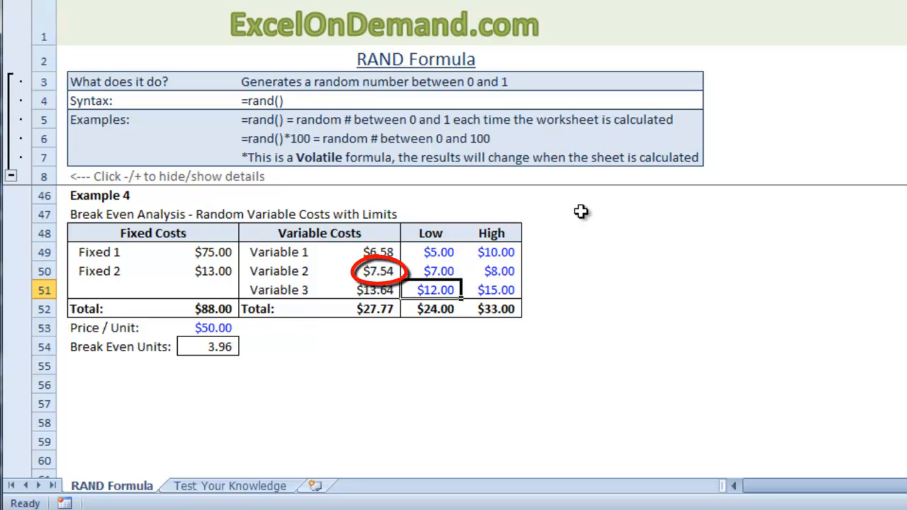
{"action": "key", "text": "F9"}
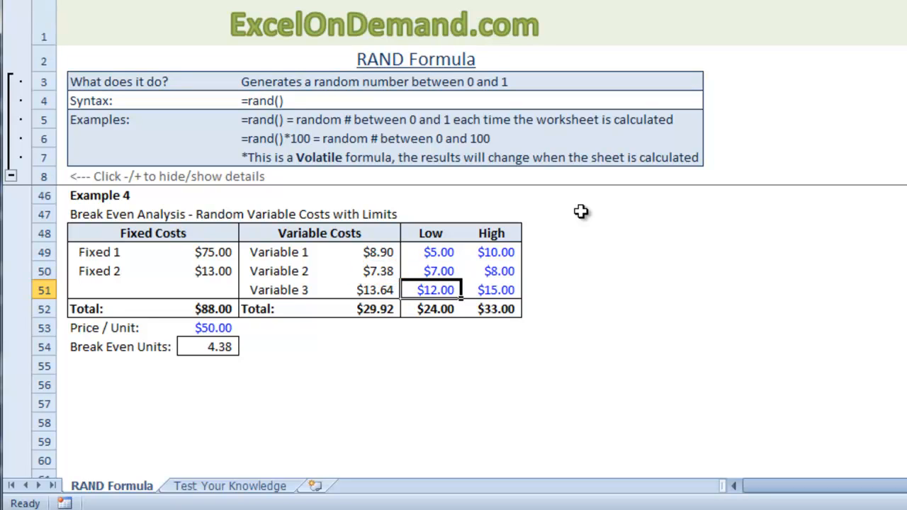
{"action": "key", "text": "Down"}
{"action": "key", "text": "Down"}
{"action": "key", "text": "Down"}
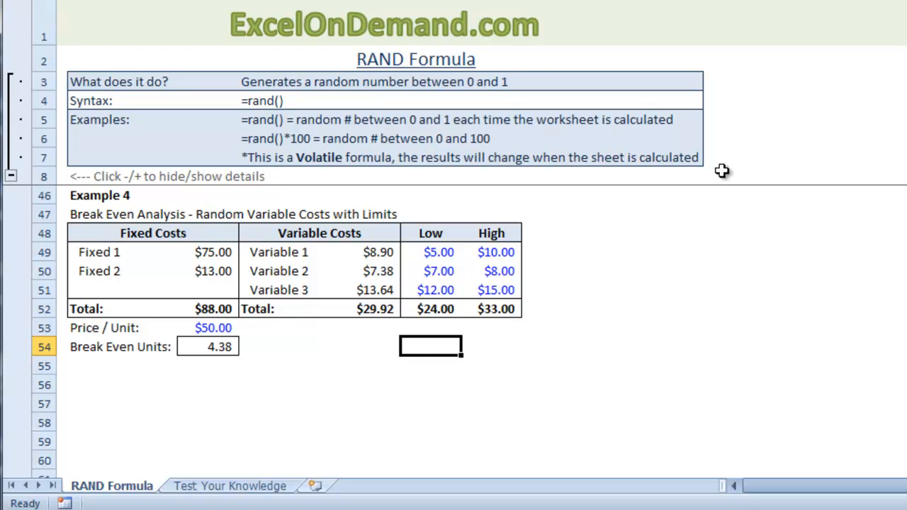
{"action": "key", "text": "F9"}
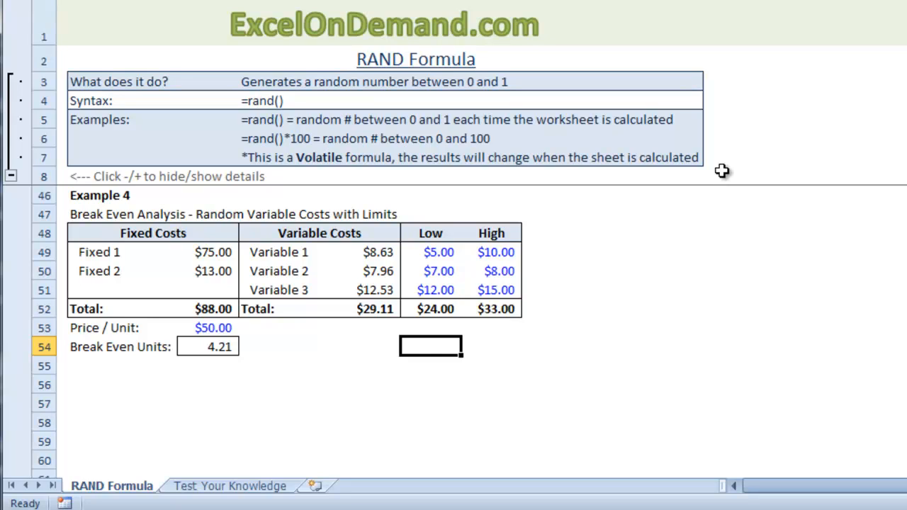
- Look through the exercises on the Test Your Knowledge sheet down to Test 4, and return to the start of the RAND Formula sheet
{"action": "key", "text": "ctrl+Page_Down"}
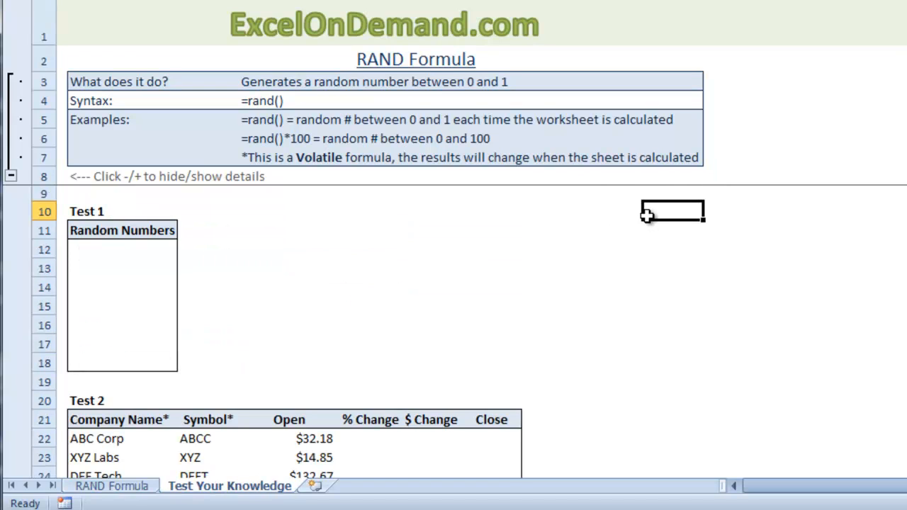
{"action": "scroll", "coordinate": [646, 214], "scroll_direction": "down", "scroll_amount": 2}
{"action": "scroll", "coordinate": [648, 216], "scroll_direction": "down", "scroll_amount": 6}
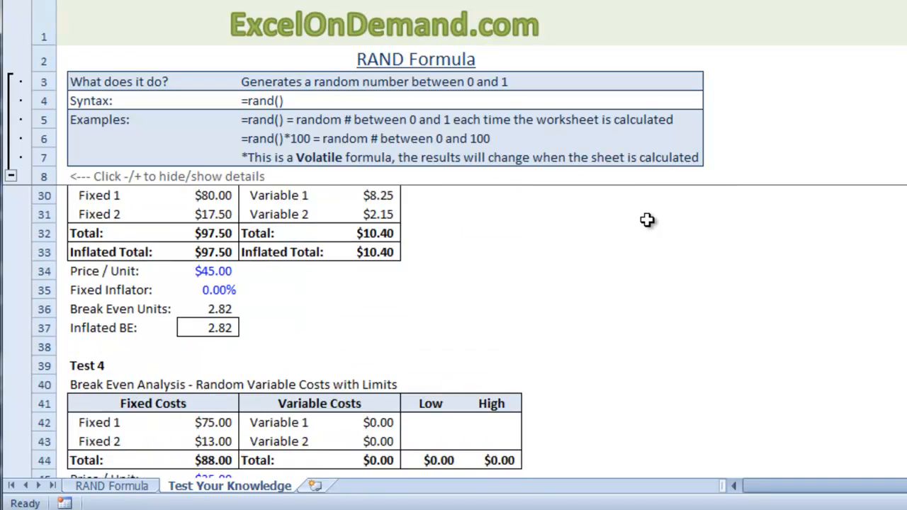
{"action": "scroll", "coordinate": [649, 219], "scroll_direction": "down", "scroll_amount": 2}
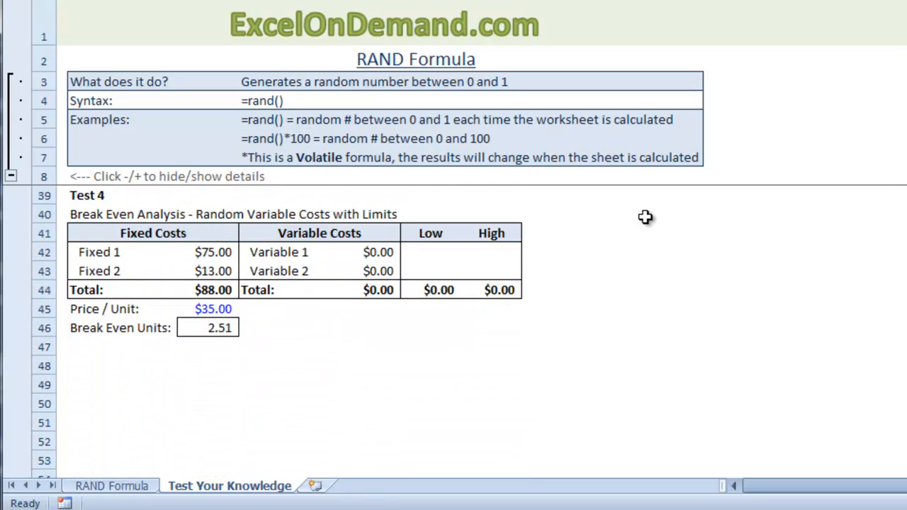
{"action": "key", "text": "ctrl+Home"}
{"action": "key", "text": "ctrl+Page_Up"}
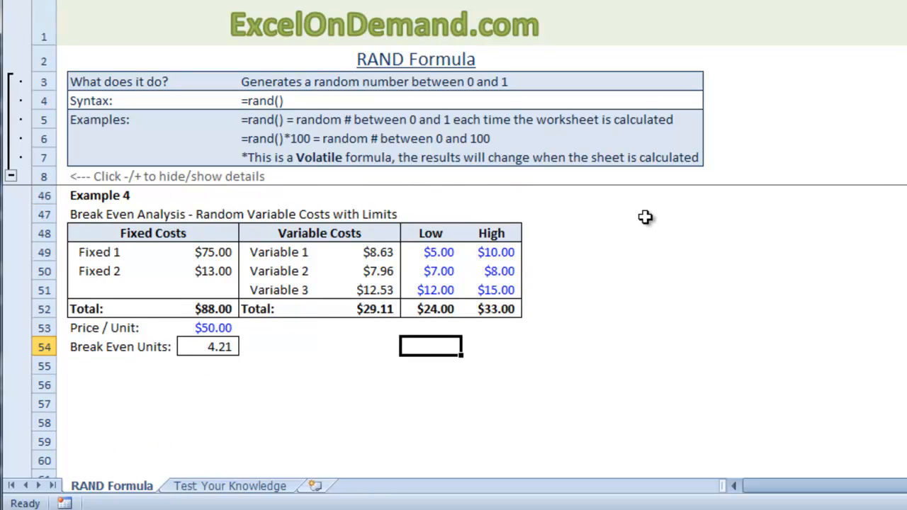
{"action": "key", "text": "ctrl+Home"}
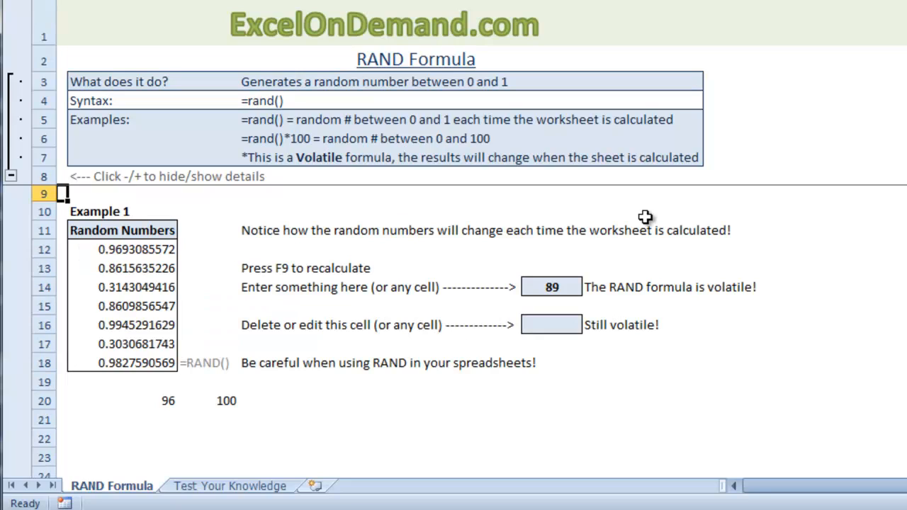